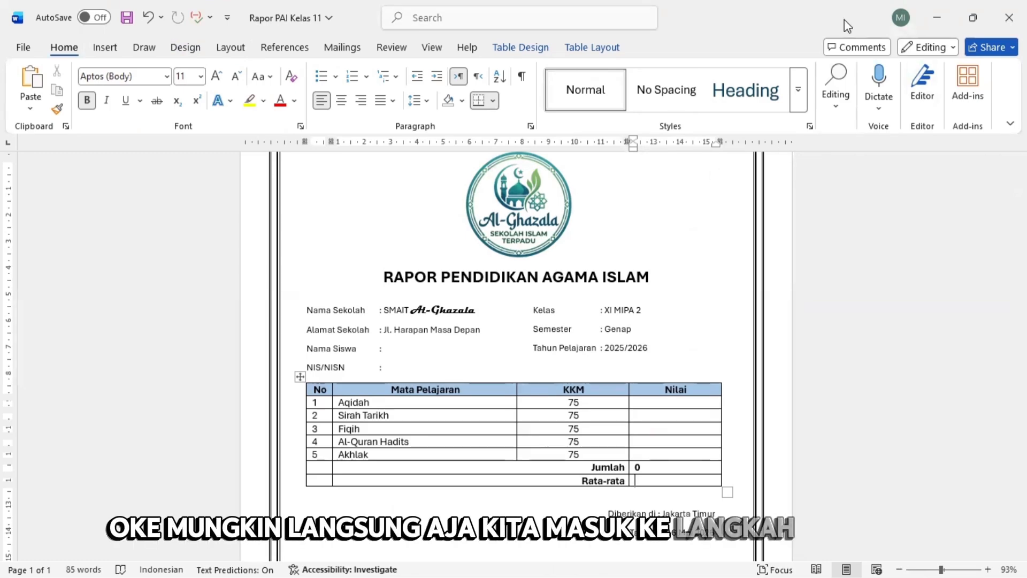
- Close the Data Nilai Kelas 11 workbook in Excel and maximize the Rapor PAI Kelas 11 document in Word
left_click(965, 17)
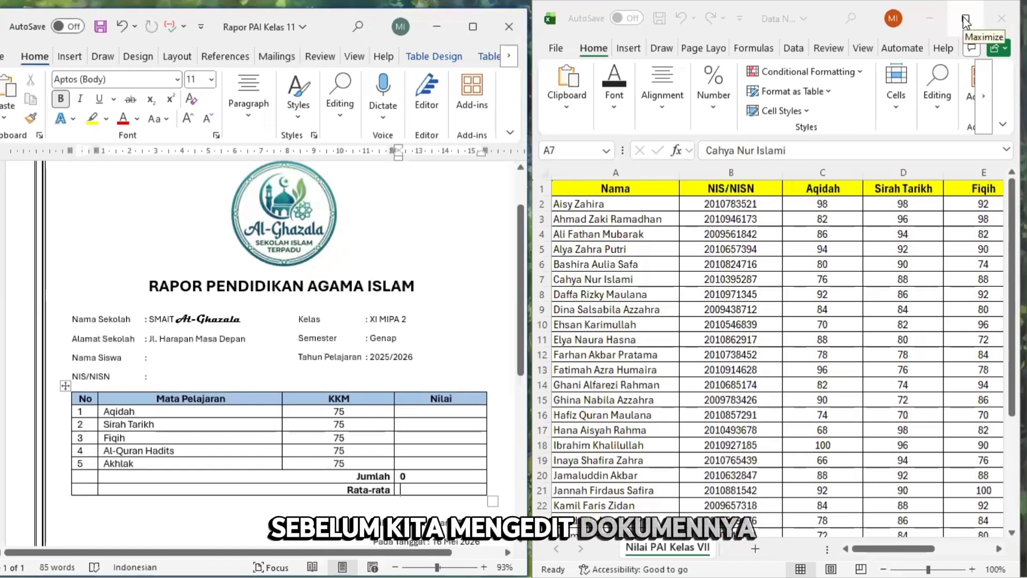
left_click(994, 21)
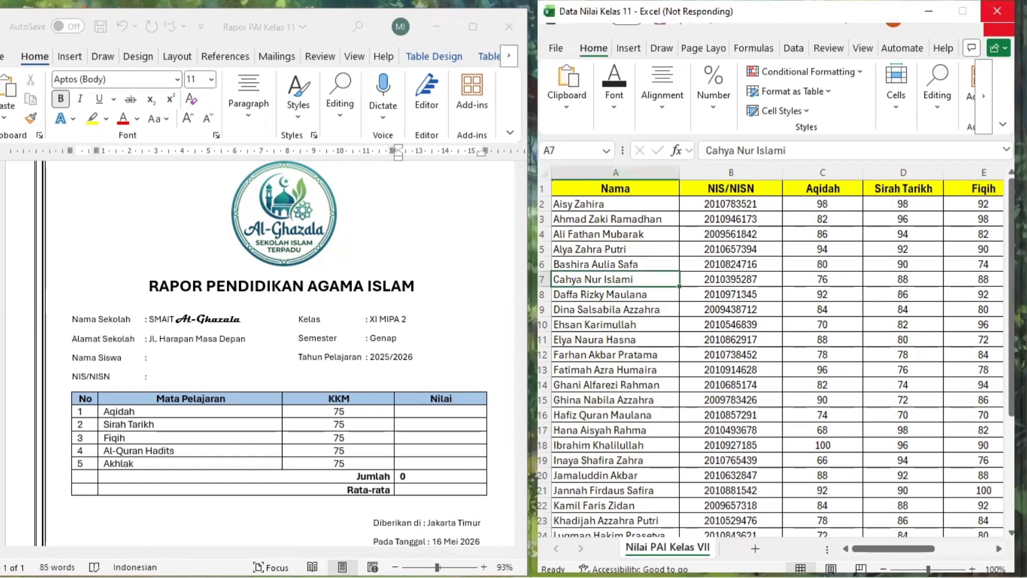
left_click(471, 31)
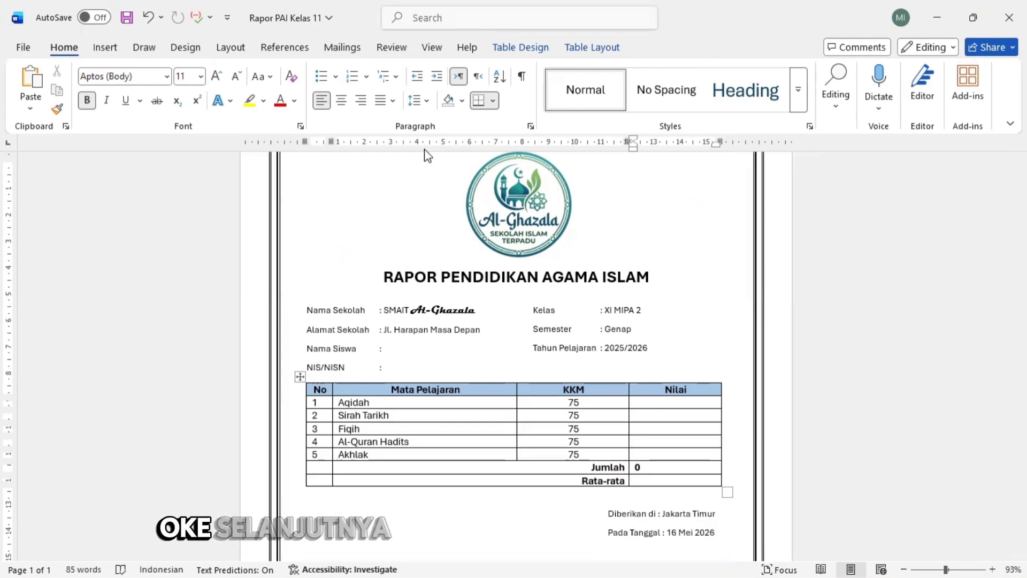
- Use the existing Data Nilai Kelas 11 workbook from the aaaaa folder as the mail merge recipient list
left_click(334, 48)
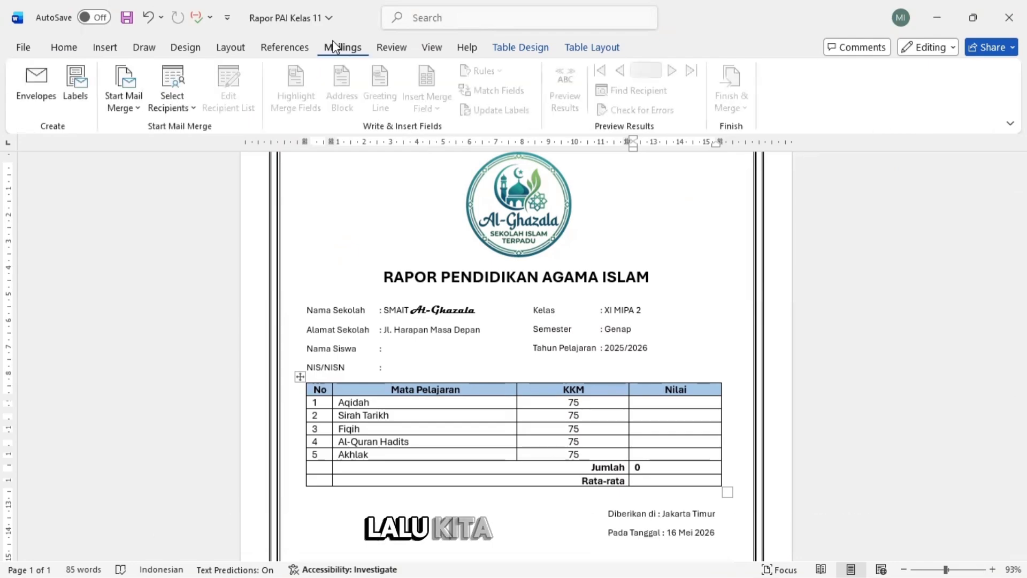
left_click(173, 103)
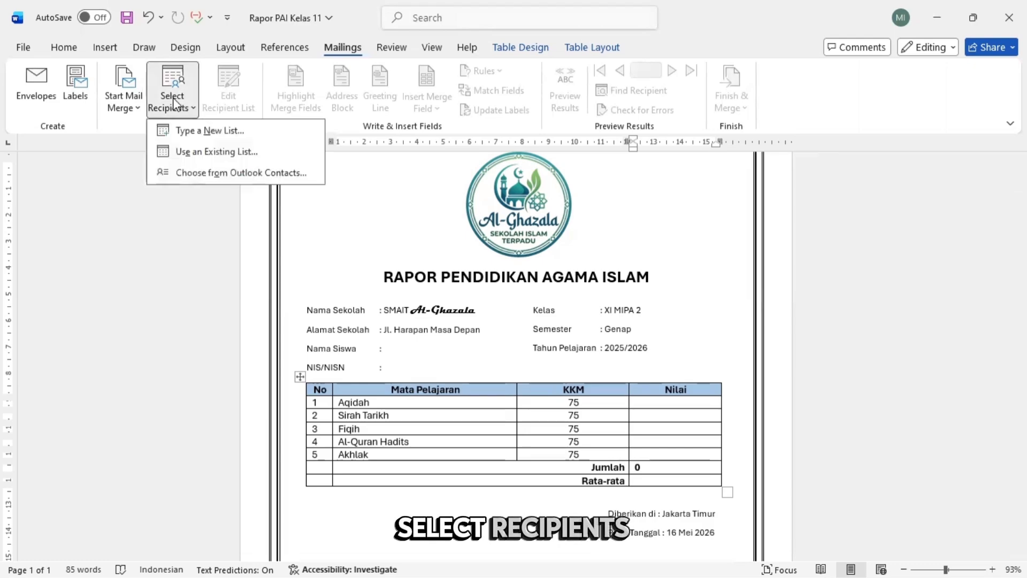
left_click(185, 155)
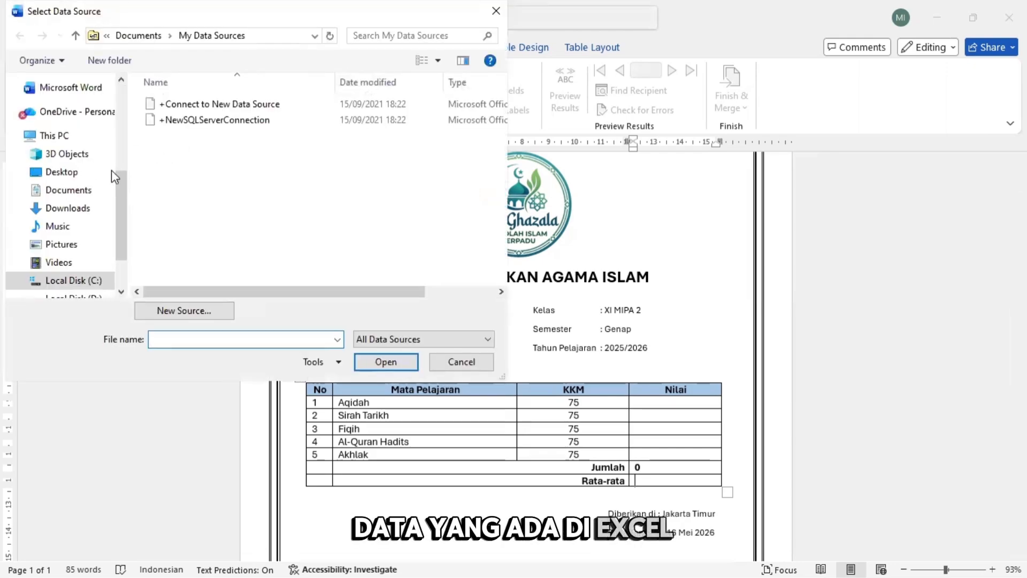
left_click_drag(126, 180, 128, 137)
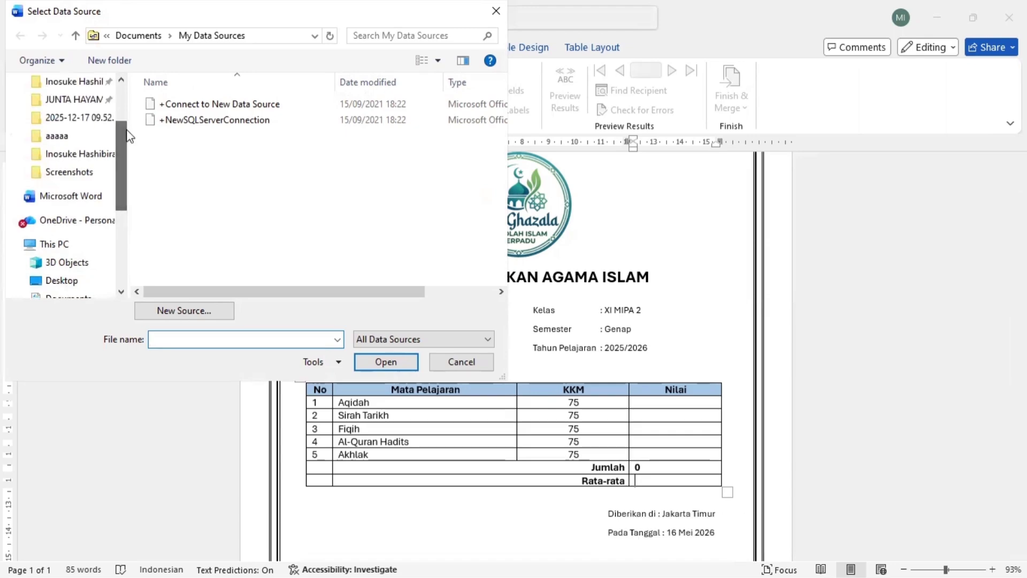
left_click(104, 135)
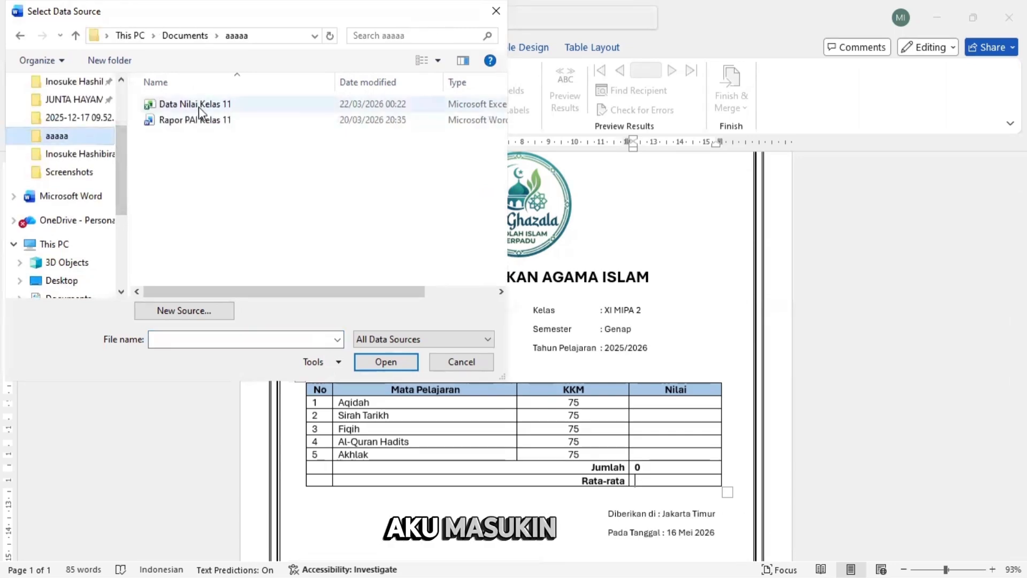
left_click(198, 107)
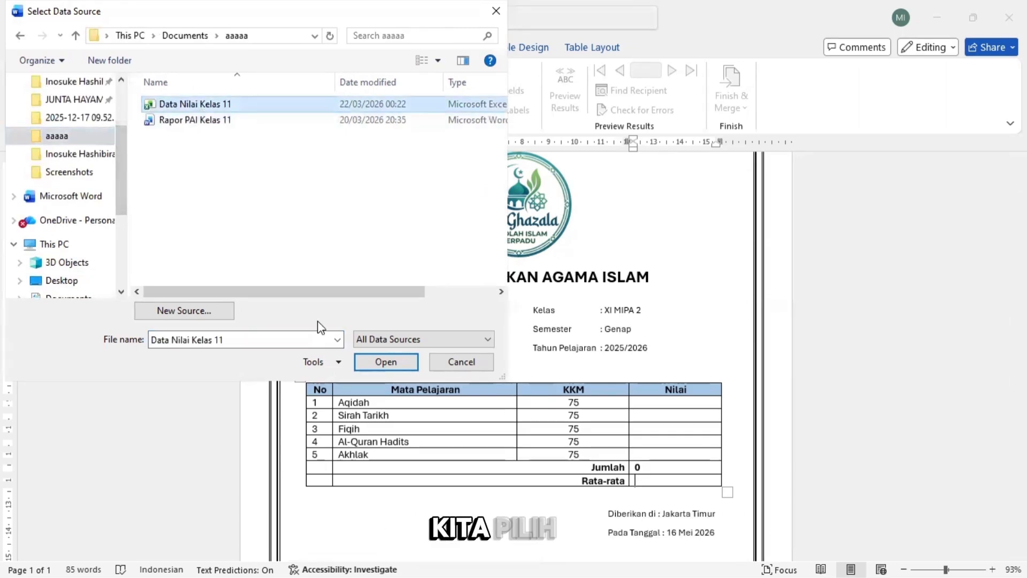
left_click(394, 362)
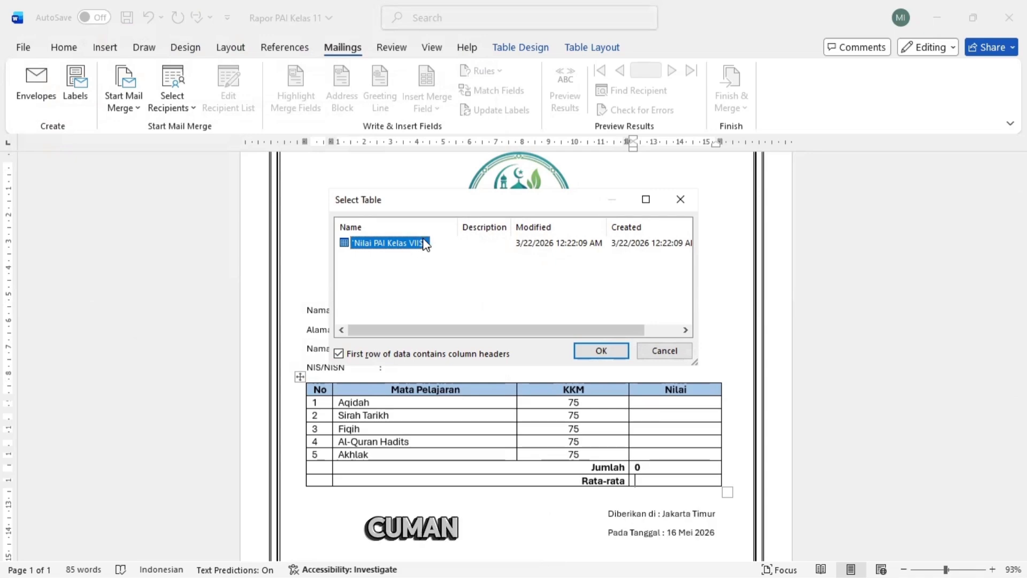
- Choose the 'Nilai PAI Kelas VII$' table as the merge data, with its first row as column headers
left_click(444, 248)
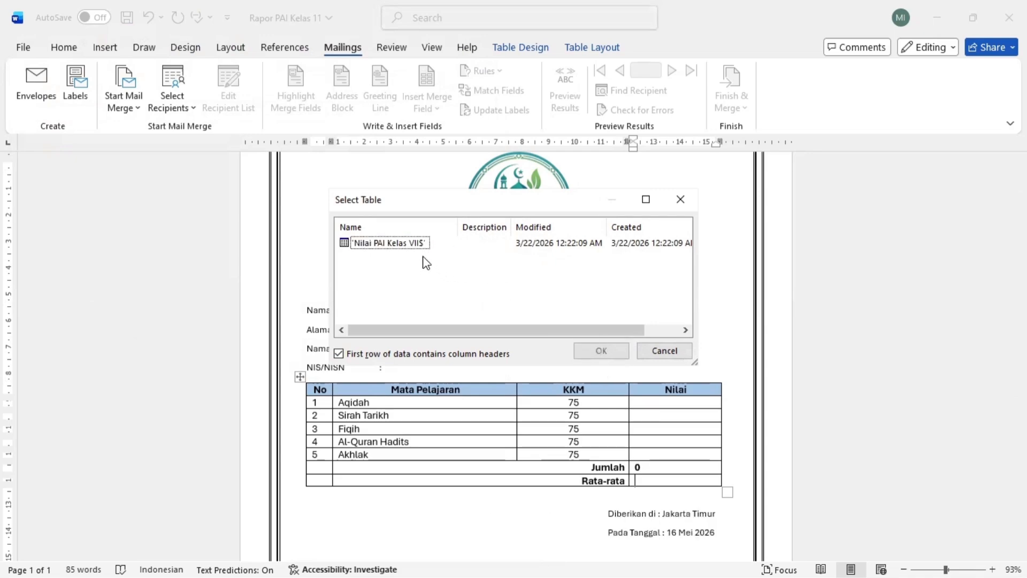
left_click(423, 246)
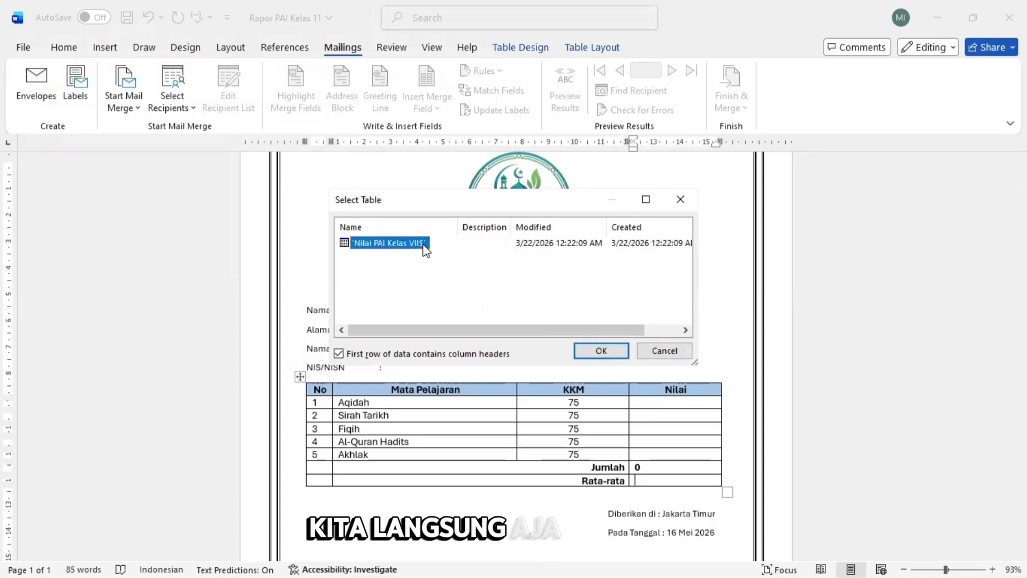
left_click(599, 353)
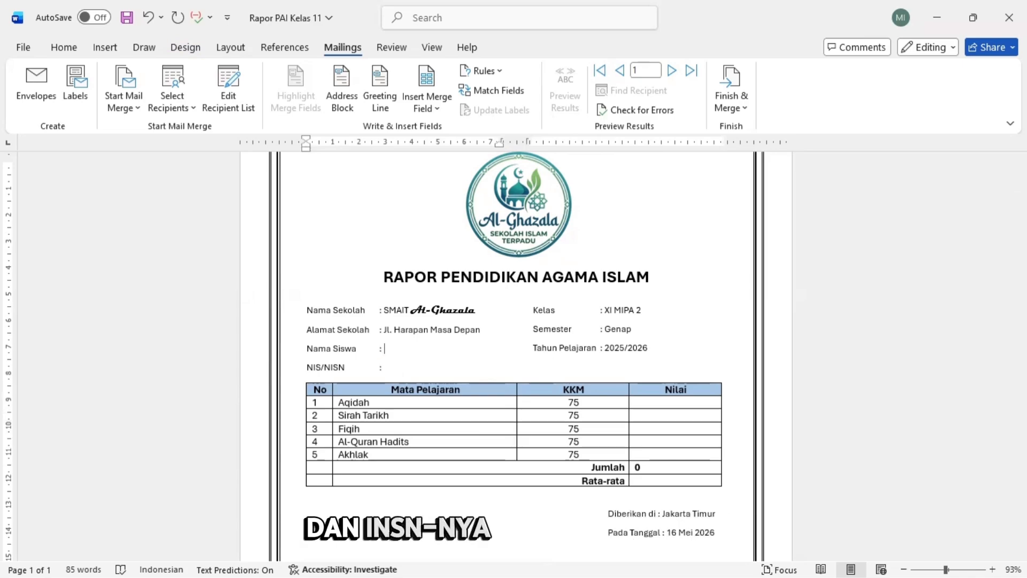
- Insert the merge fields Nama and NISNISN beside their labels, and Aqidah, Sirah_Tarikh, Fiqih, AlQuran_Hadits and Akhlak in the Nilai column
left_click(391, 372)
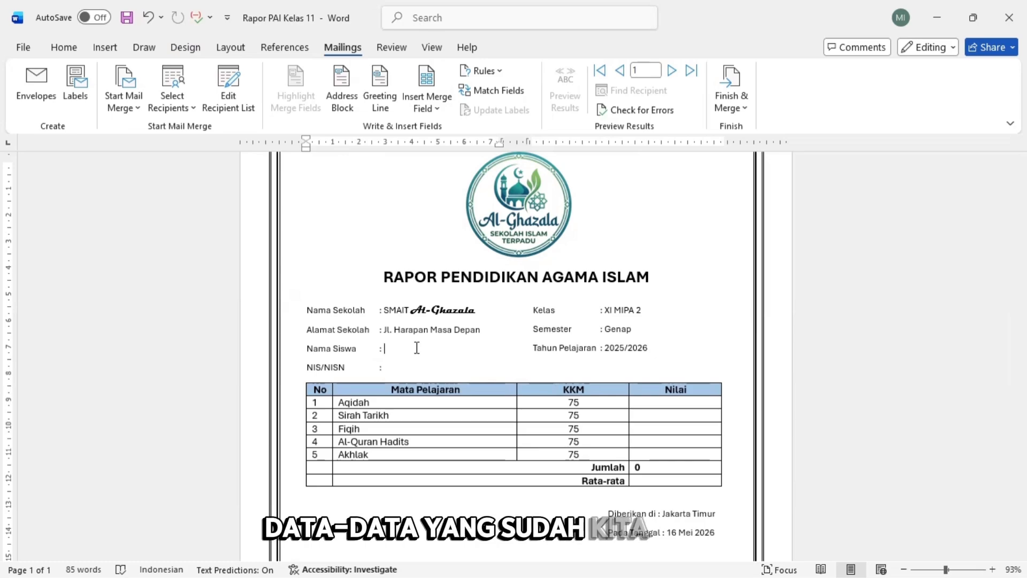
left_click(439, 109)
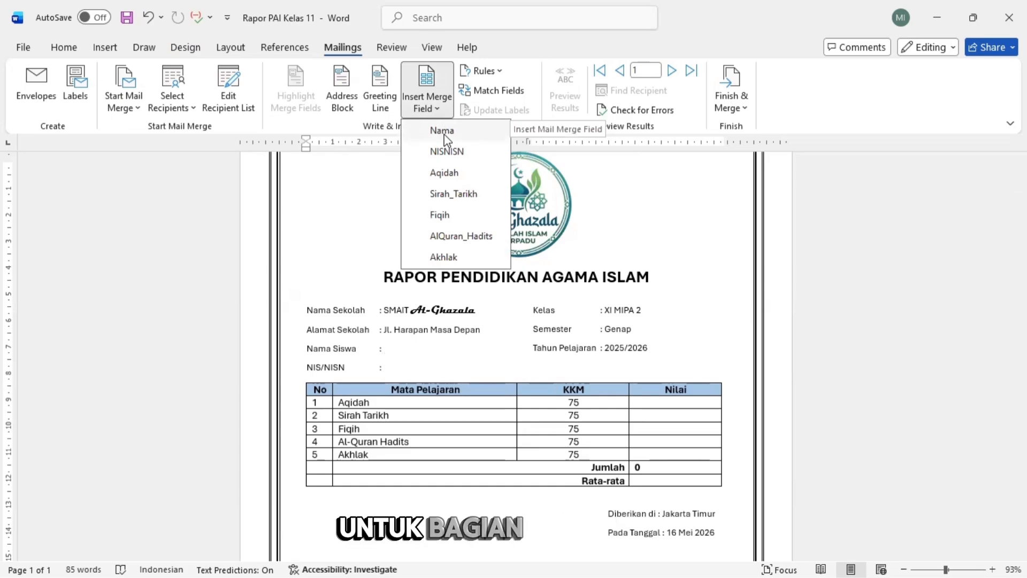
left_click(444, 134)
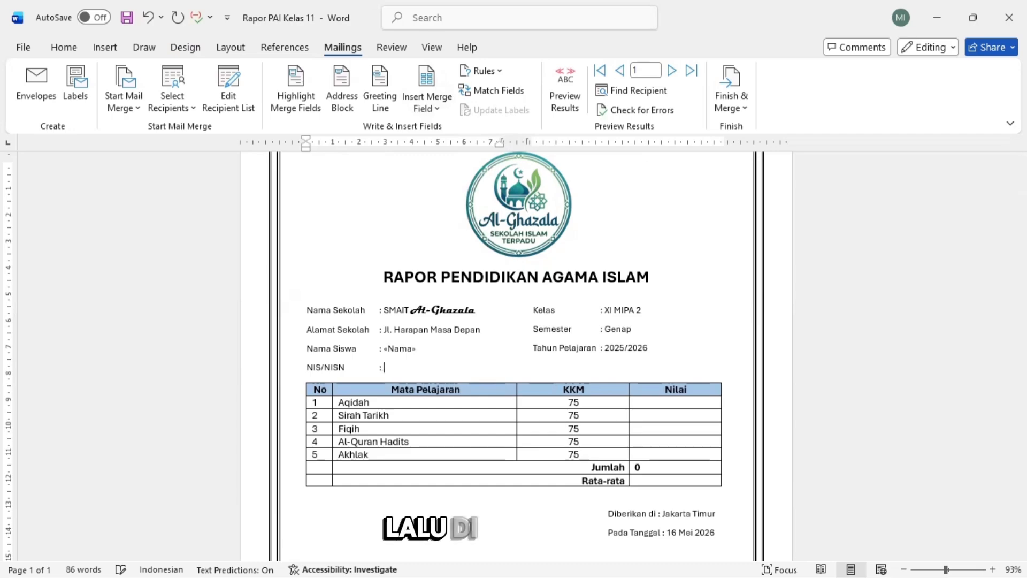
left_click(439, 106)
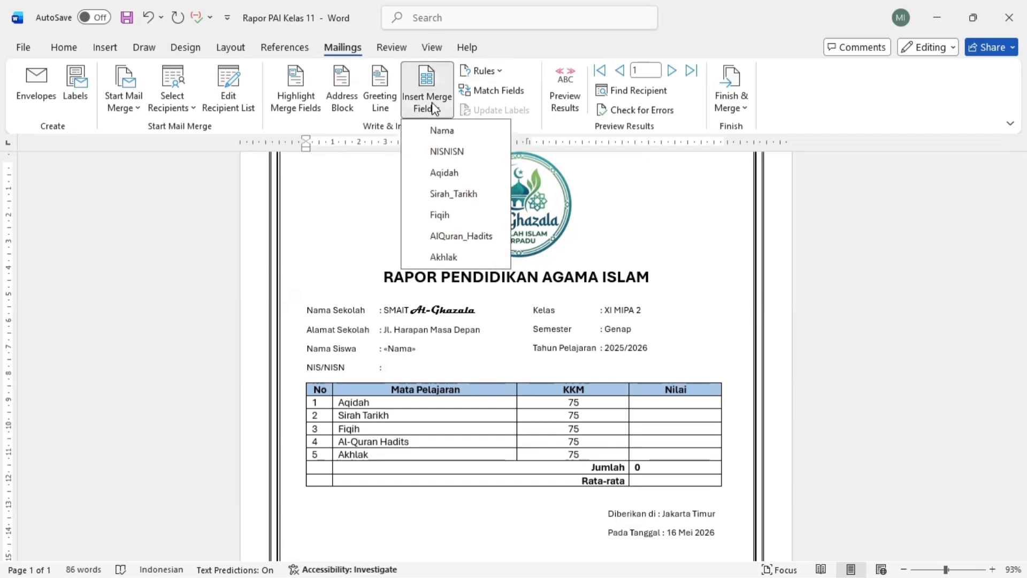
left_click(454, 153)
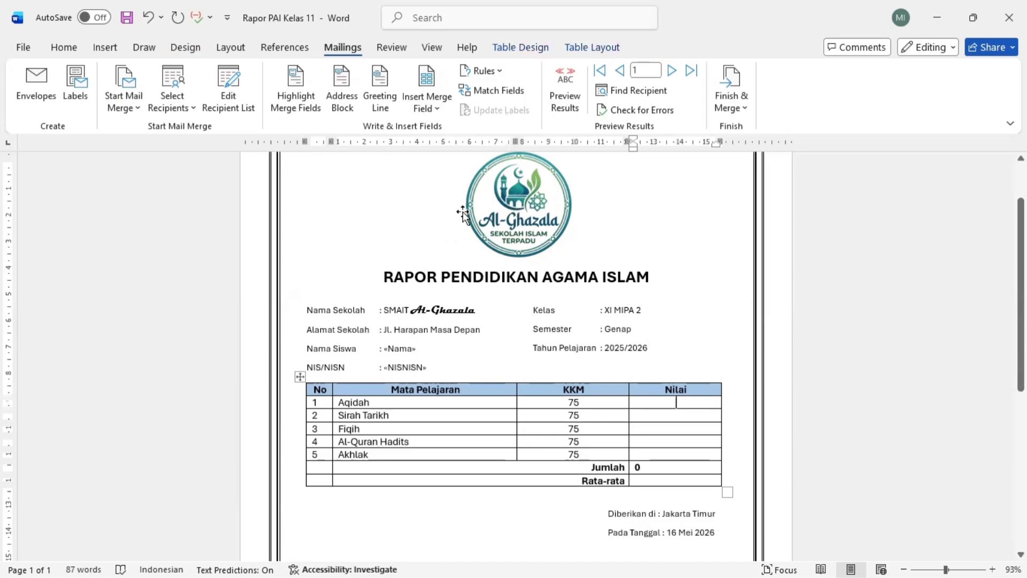
left_click(427, 103)
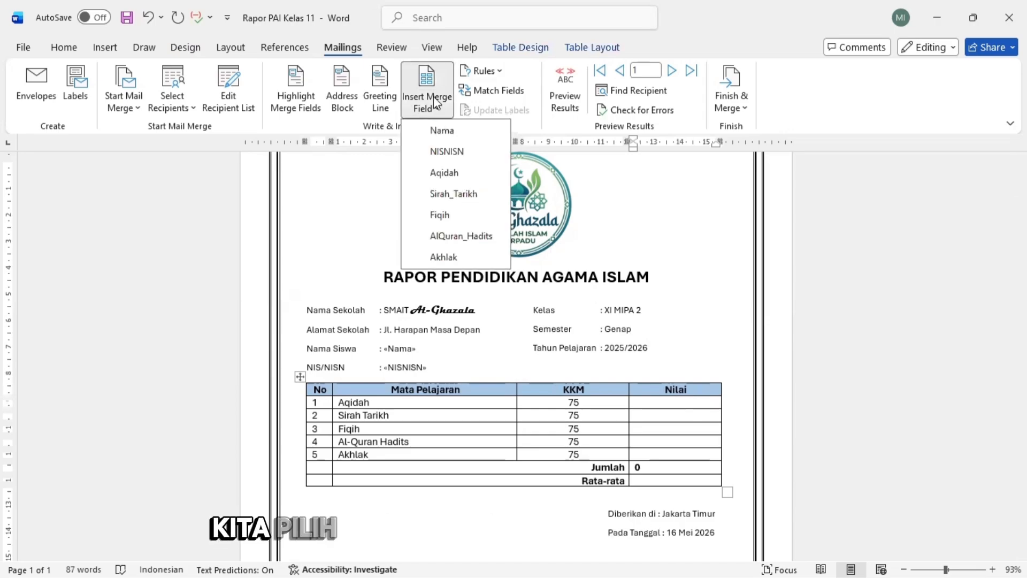
left_click(451, 172)
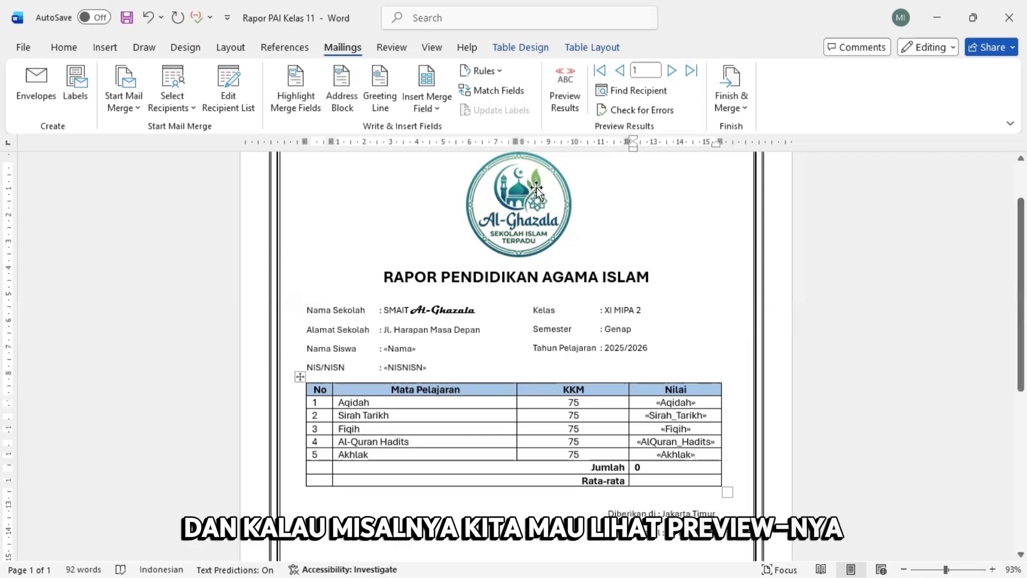
- Preview the merge results and step through the student records up to record 8
left_click(573, 102)
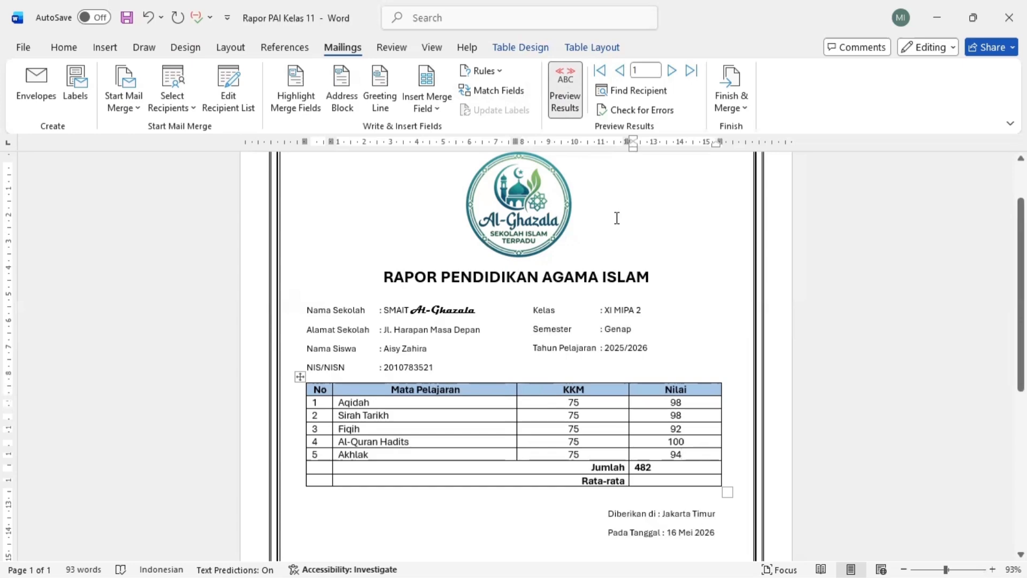
left_click(670, 72)
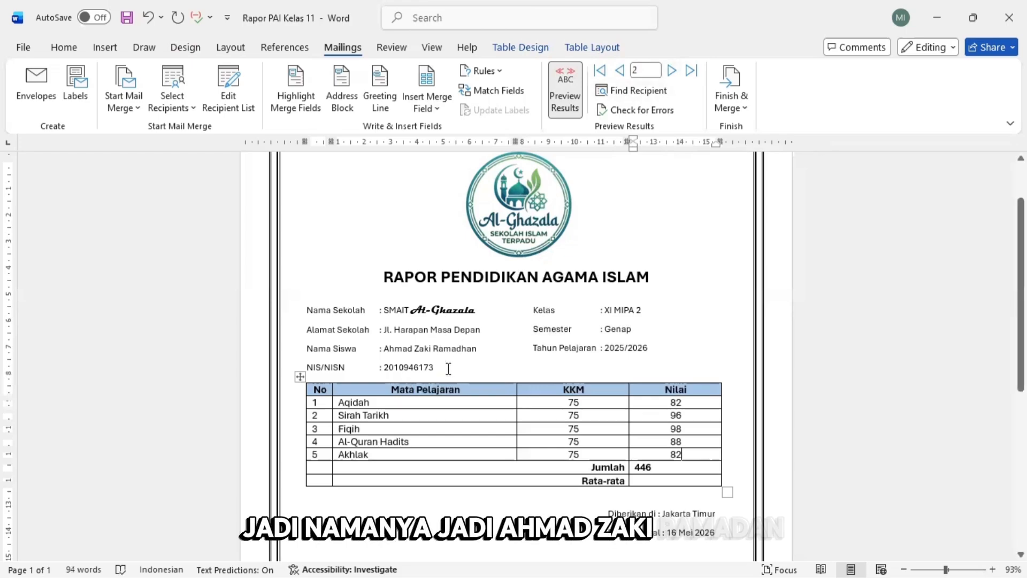
left_click(671, 71)
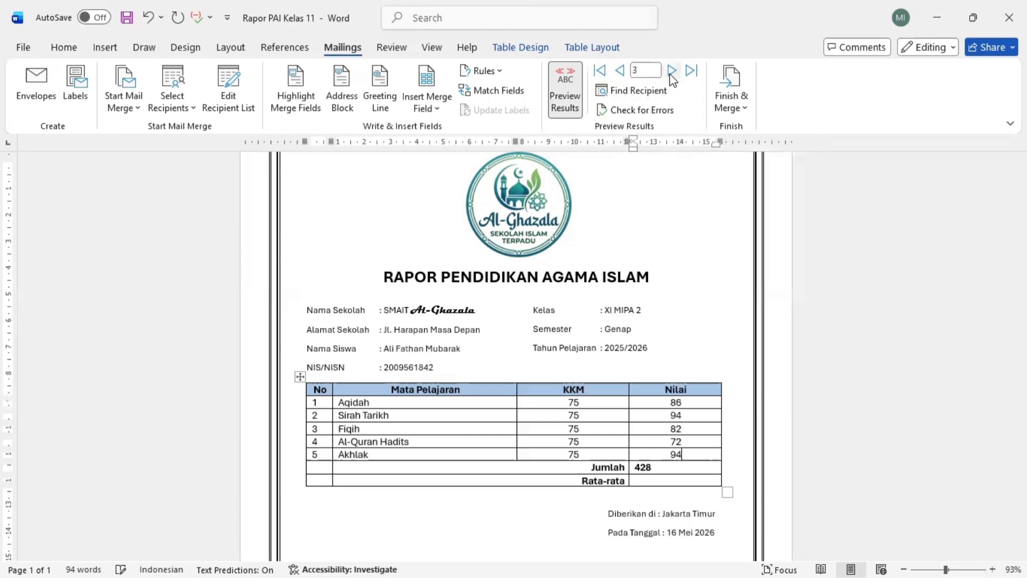
left_click(672, 71)
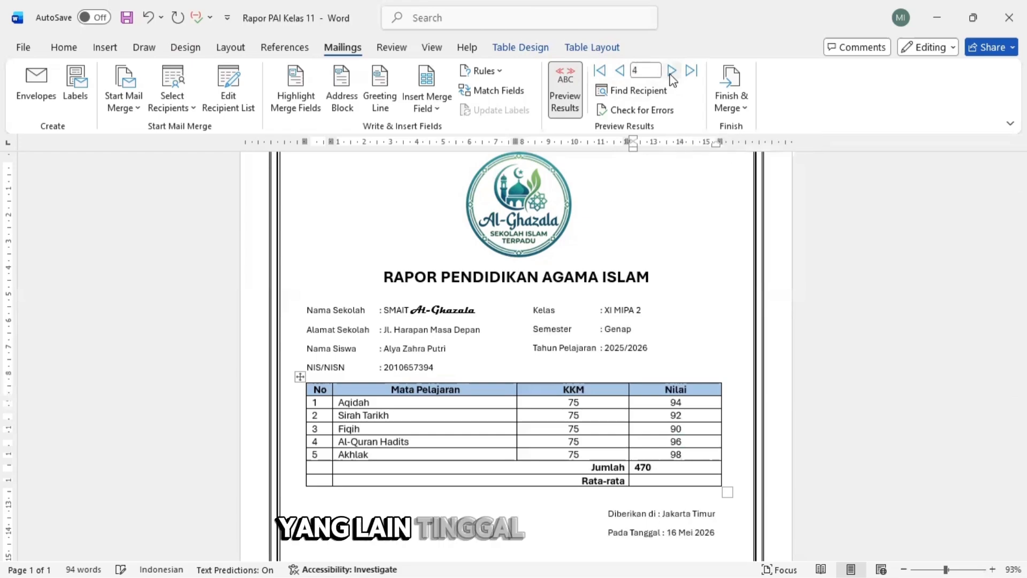
left_click(672, 71)
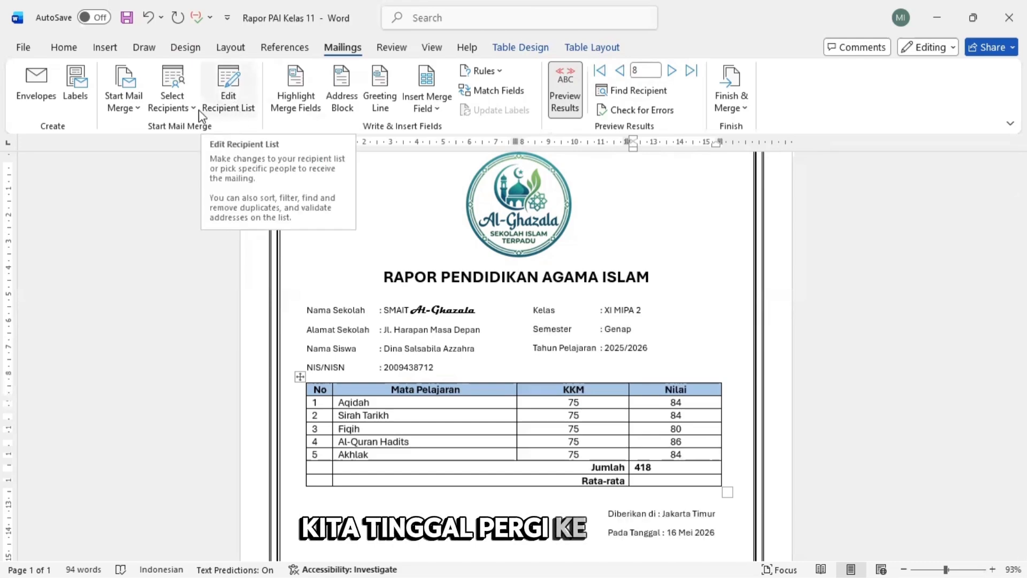
- Open Data Nilai Kelas 11.xlsx for editing from the recipient list and replace the first name of the student in the seventh entry
left_click(229, 97)
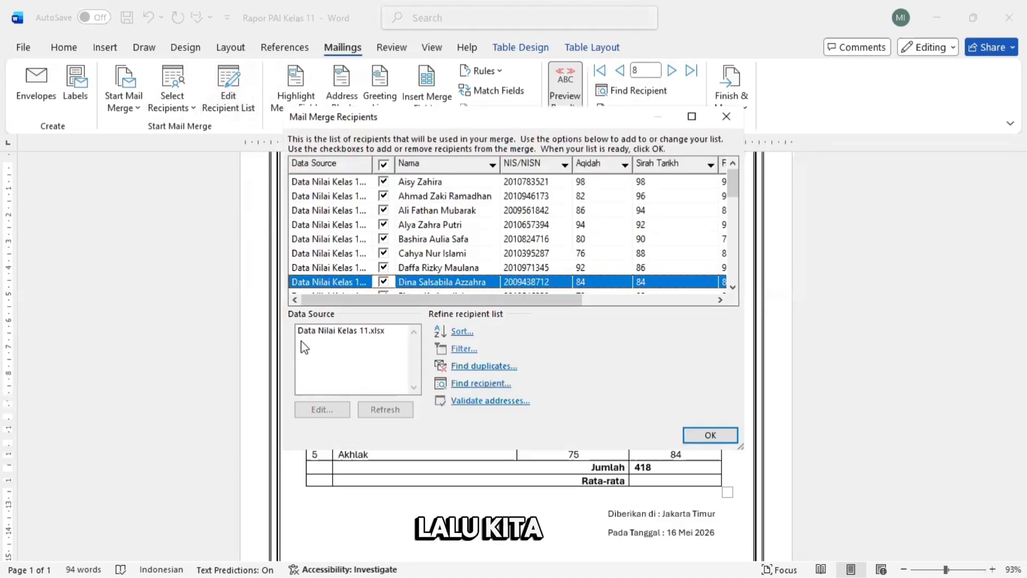
left_click(373, 332)
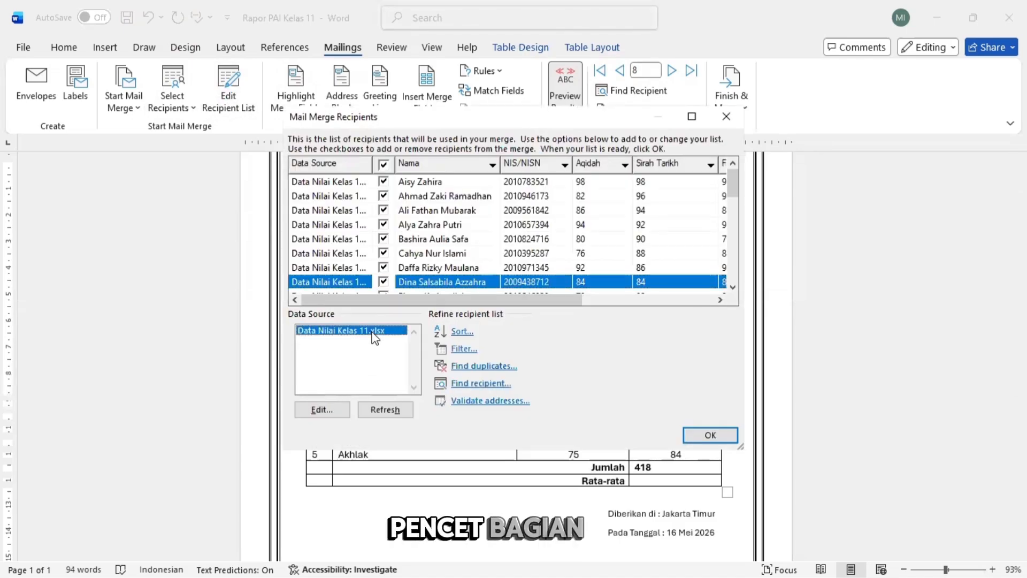
left_click(323, 410)
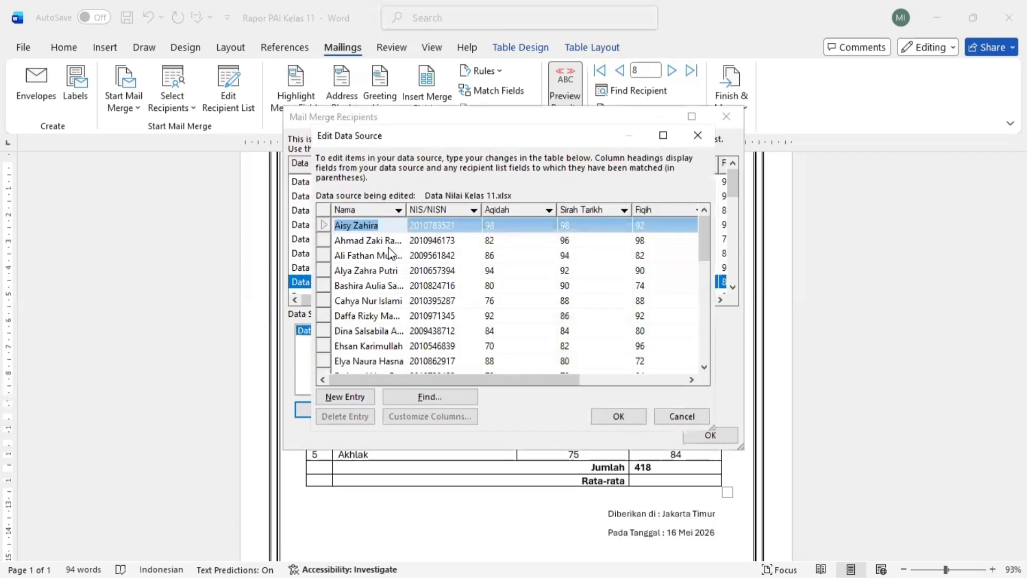
left_click(358, 316)
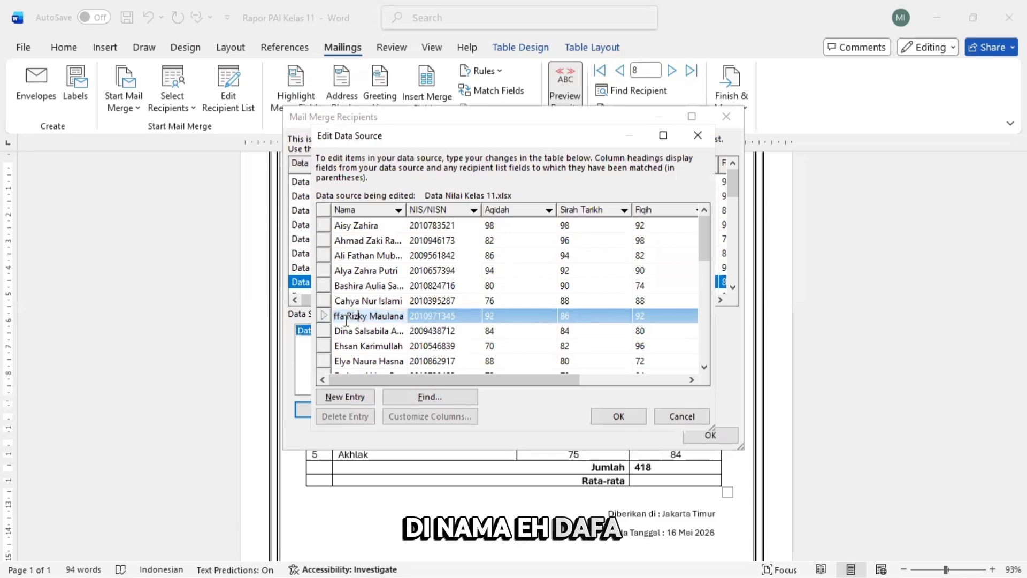
key("BackSpace")
key("BackSpace")
key("BackSpace")
key("BackSpace")
key("BackSpace")
key("BackSpace")
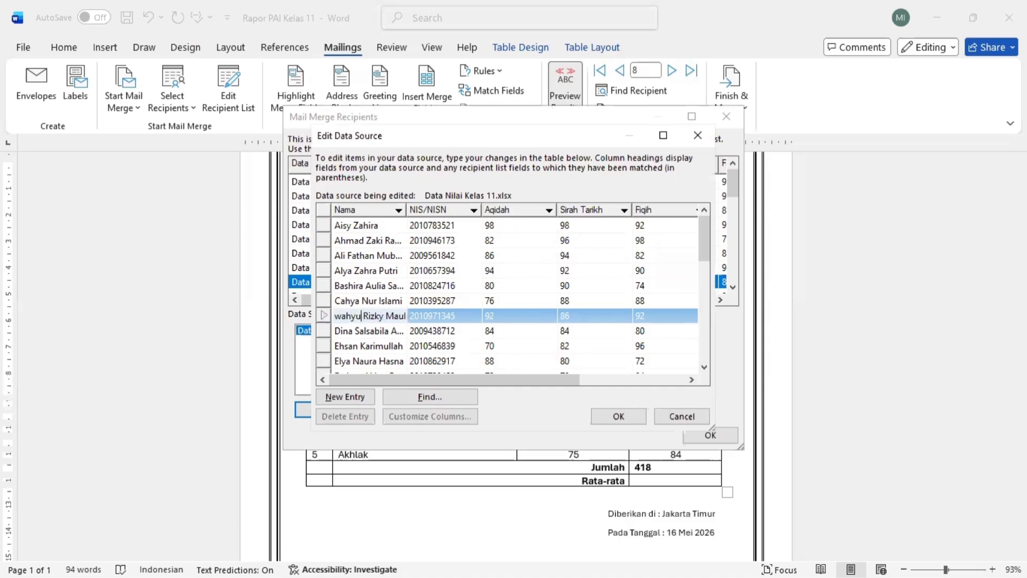
- Save the edited entry to the data source, close the recipient list and preview record 7
left_click(619, 417)
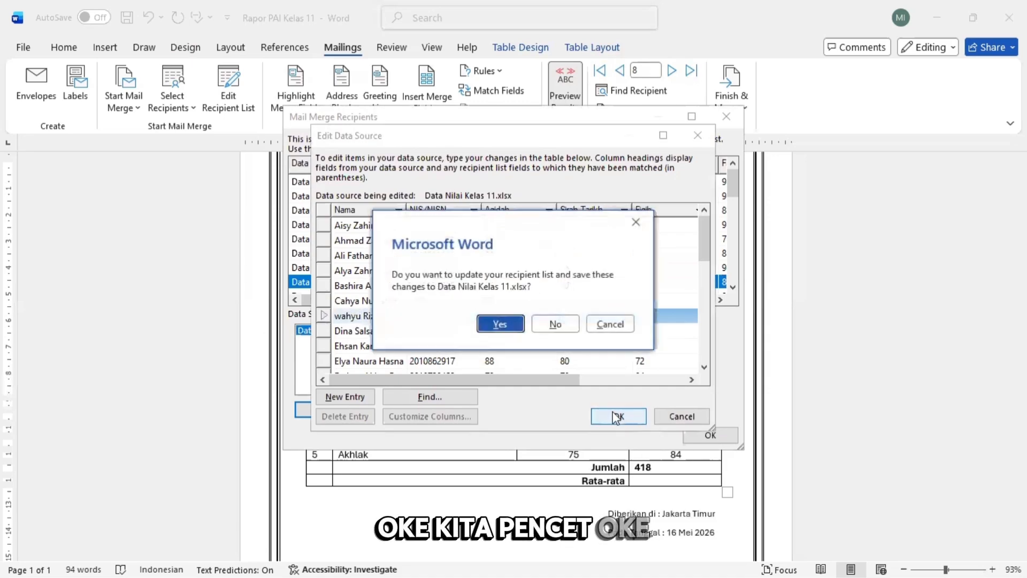
left_click(511, 327)
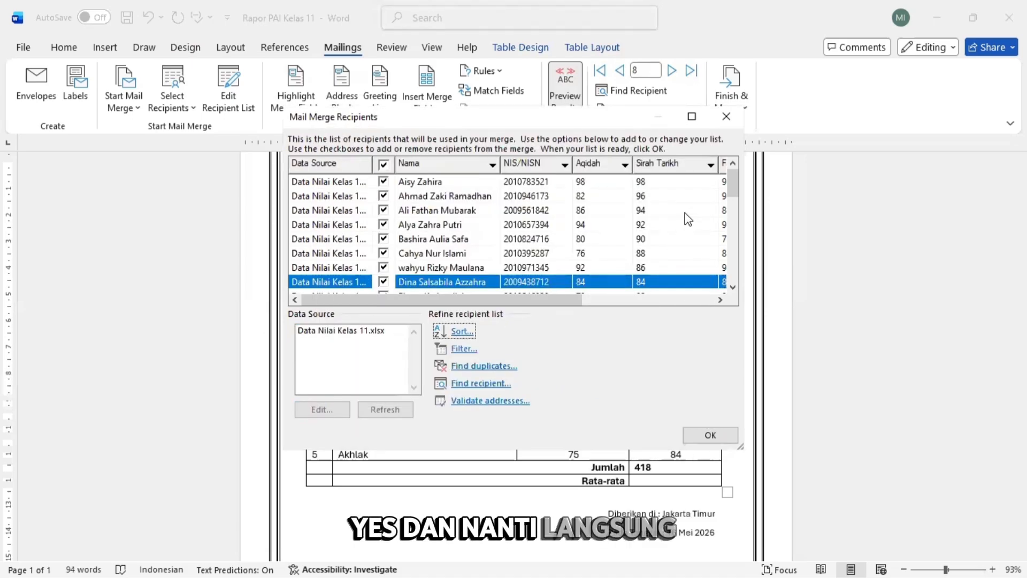
left_click(719, 437)
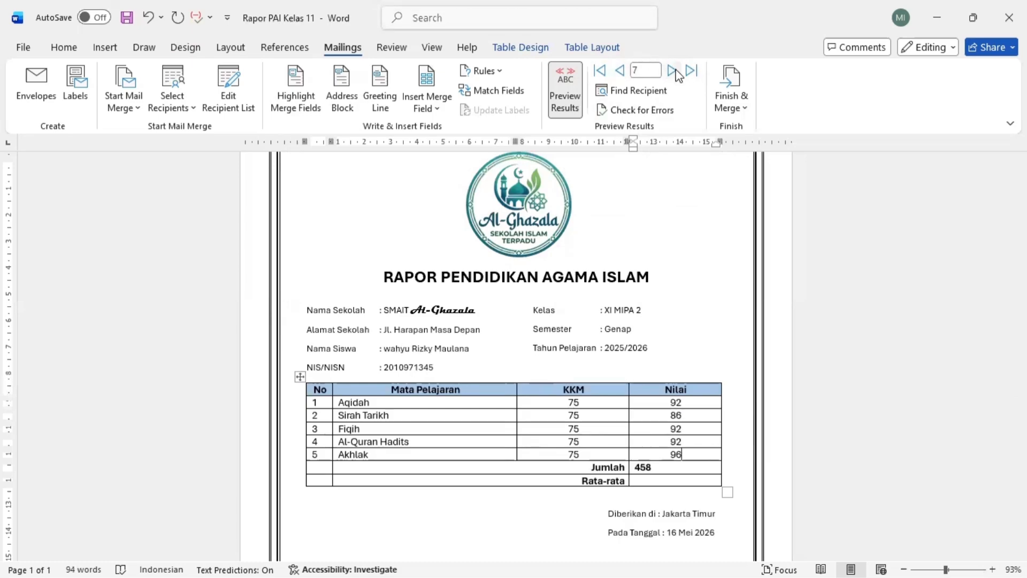
left_click(620, 74)
left_click(728, 102)
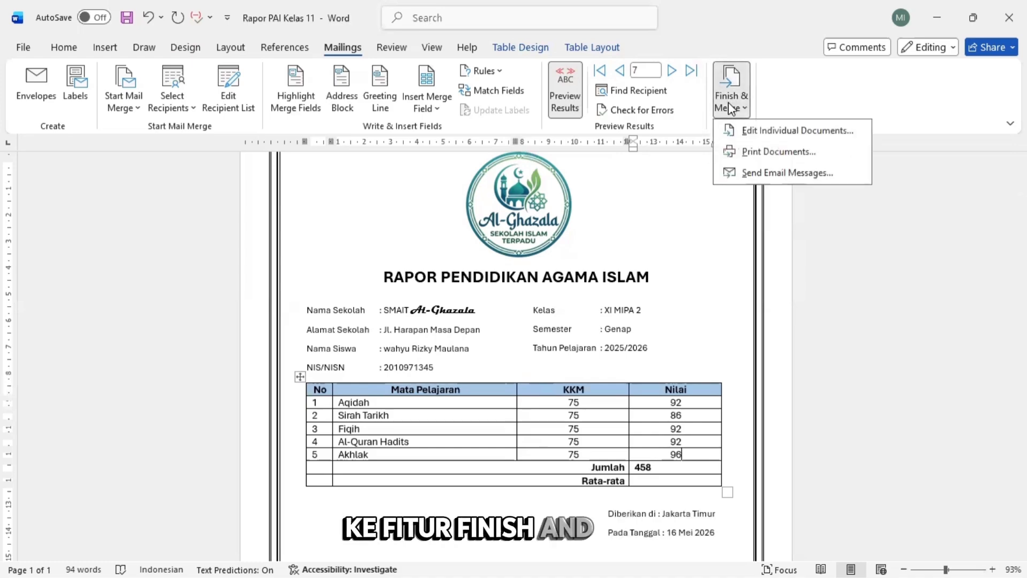
left_click(756, 154)
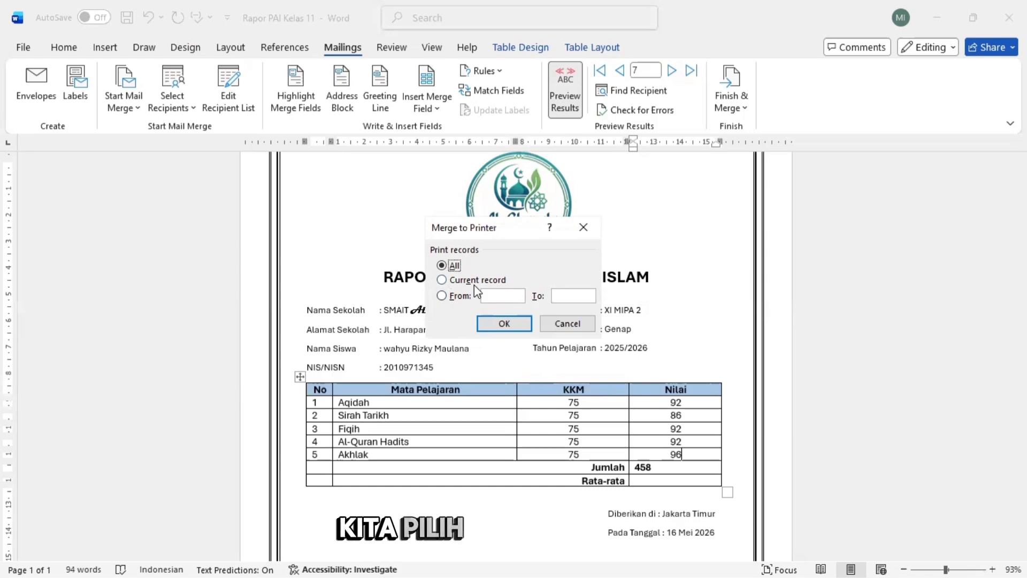
left_click(443, 297)
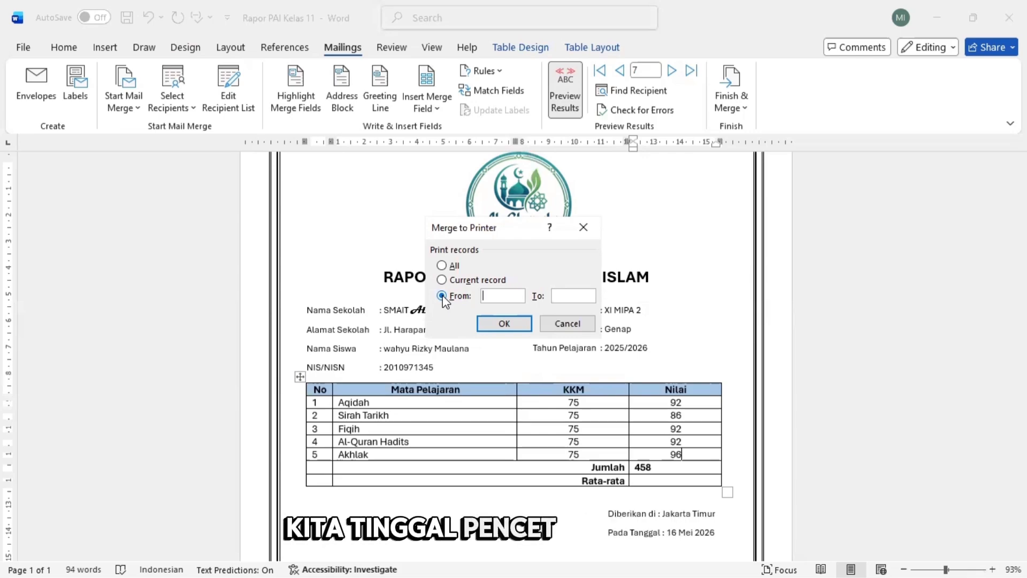
left_click(584, 227)
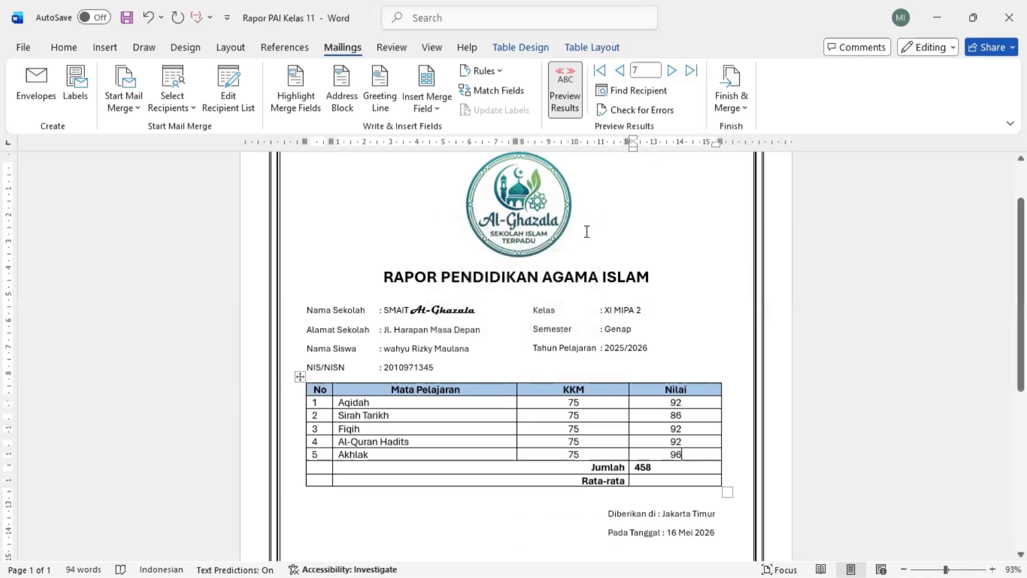